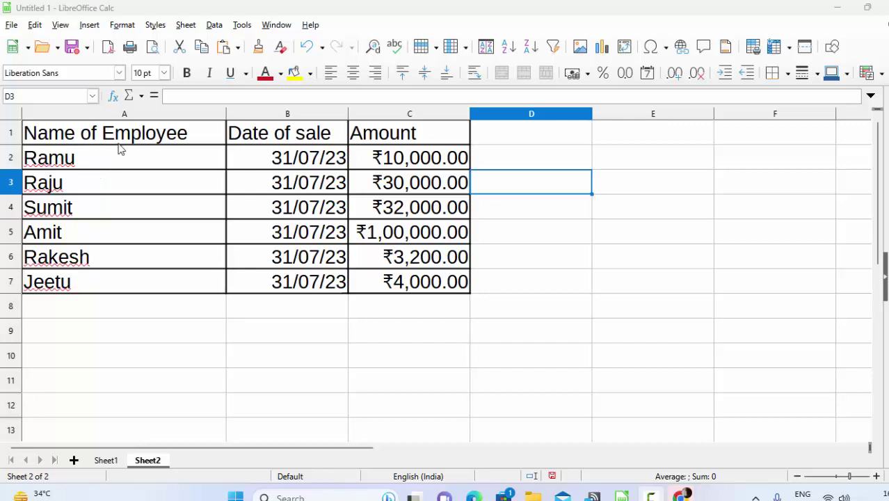
Fill the header cells A1:C1 (Name of Employee, Date of sale, Amount) with yellow
drag(121, 142, 416, 124)
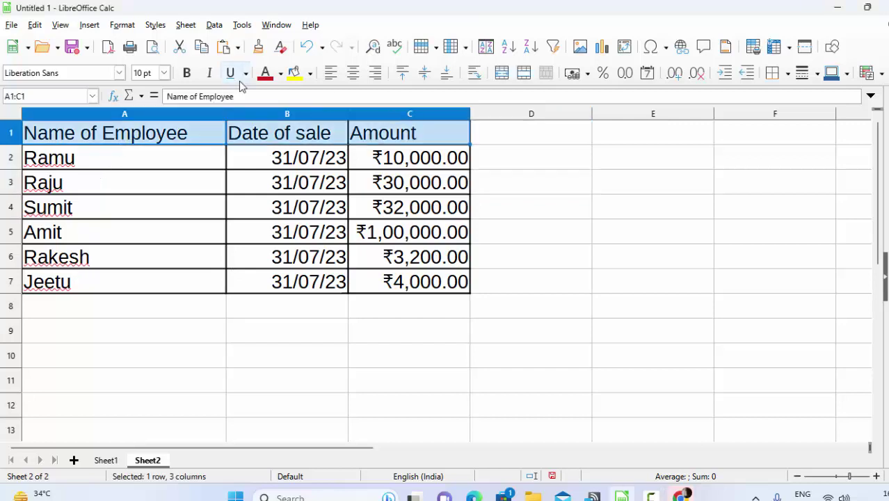
click(295, 73)
click(133, 143)
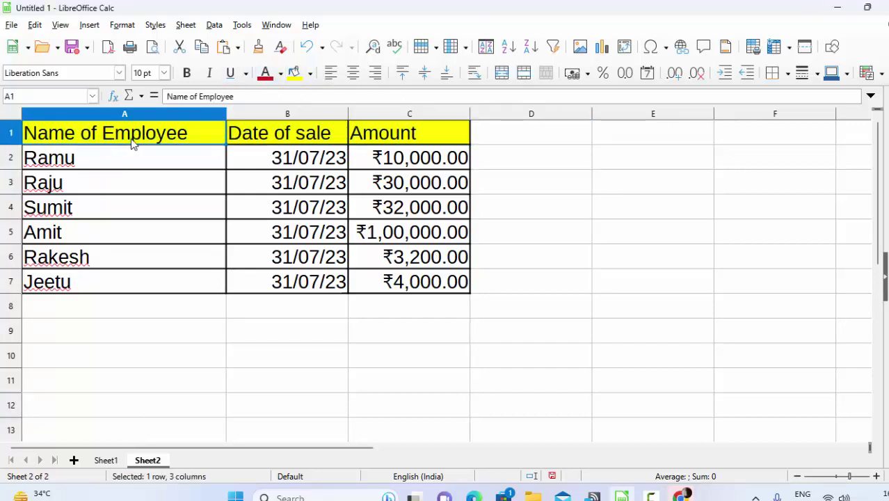
click(283, 139)
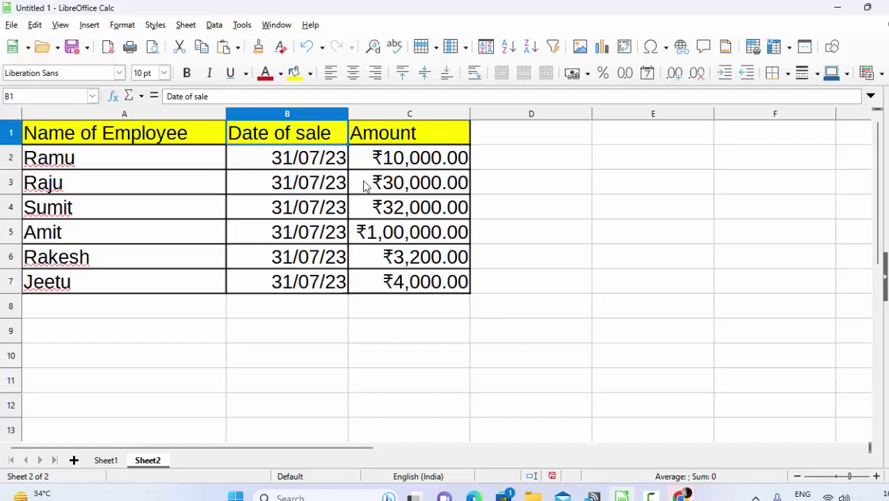
Review the six Amount values, then select C2:C7 and show the conditional formatting types
click(417, 158)
click(430, 189)
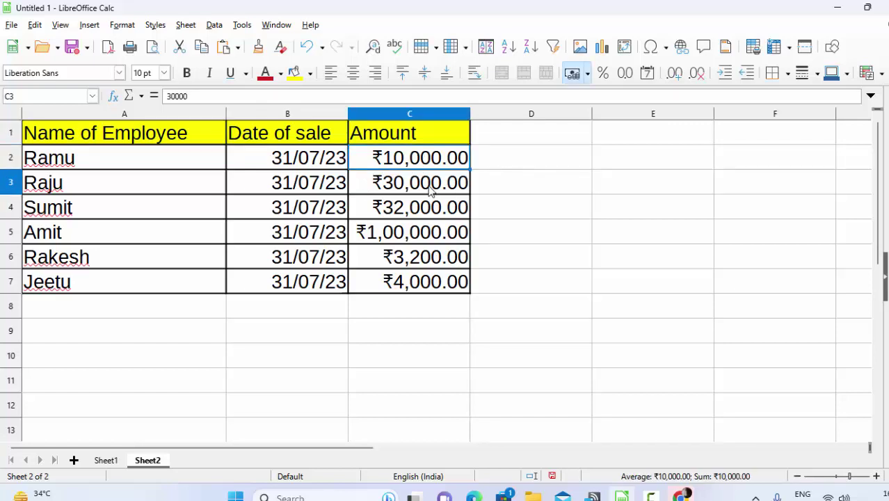
click(417, 217)
click(419, 237)
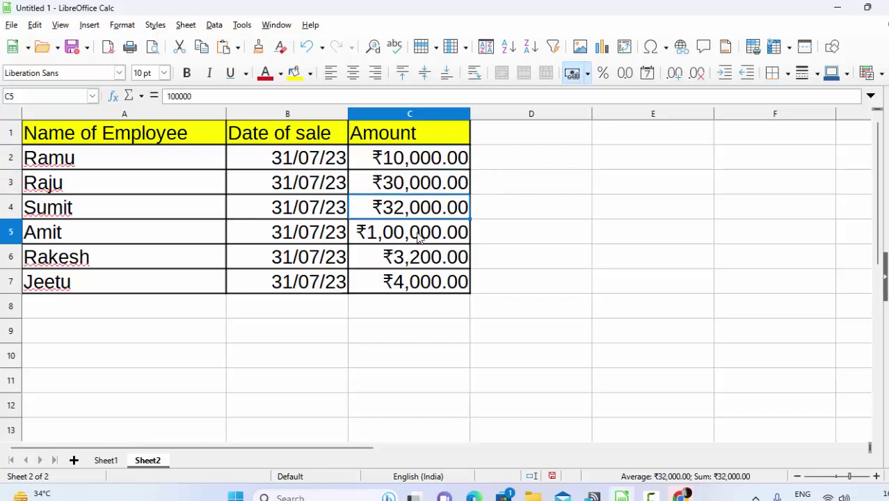
click(426, 262)
click(423, 287)
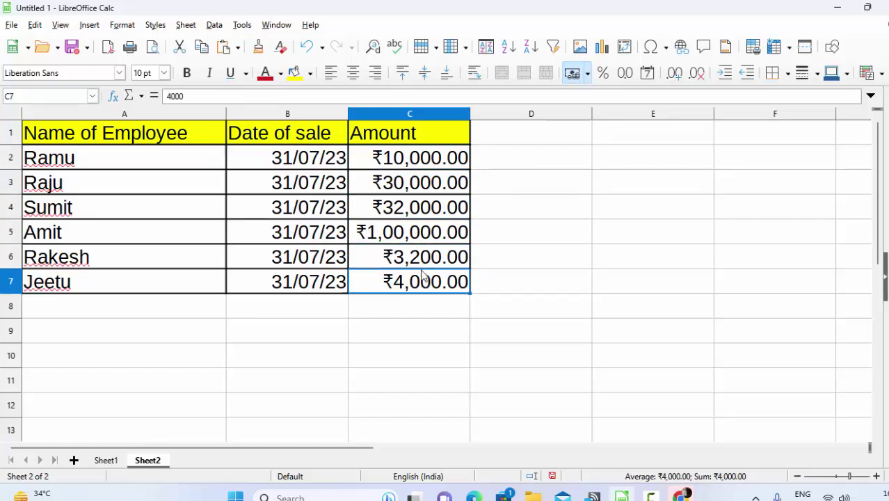
drag(402, 166, 435, 285)
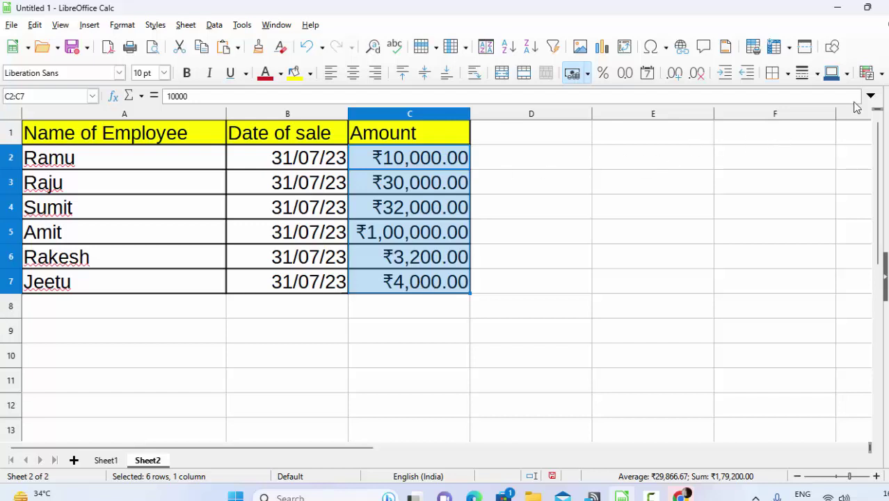
click(882, 73)
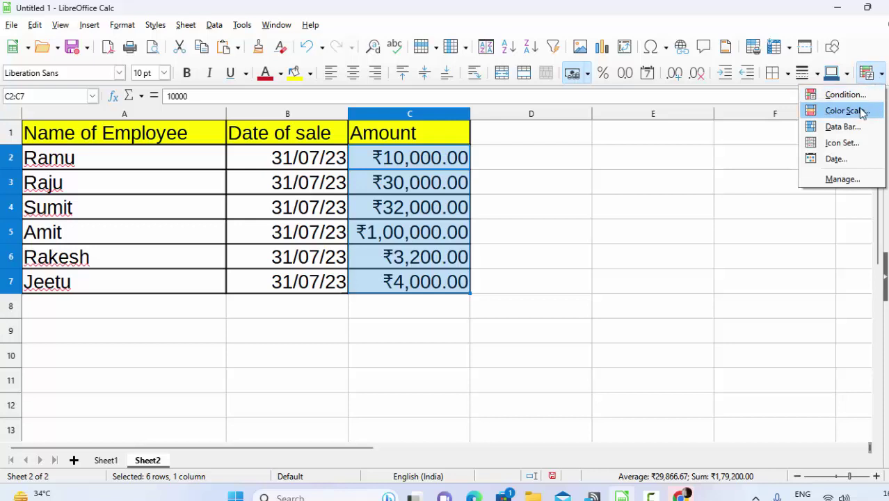
Add a default Data Bar rule to C2:C7 so blue gradient bars appear
click(842, 126)
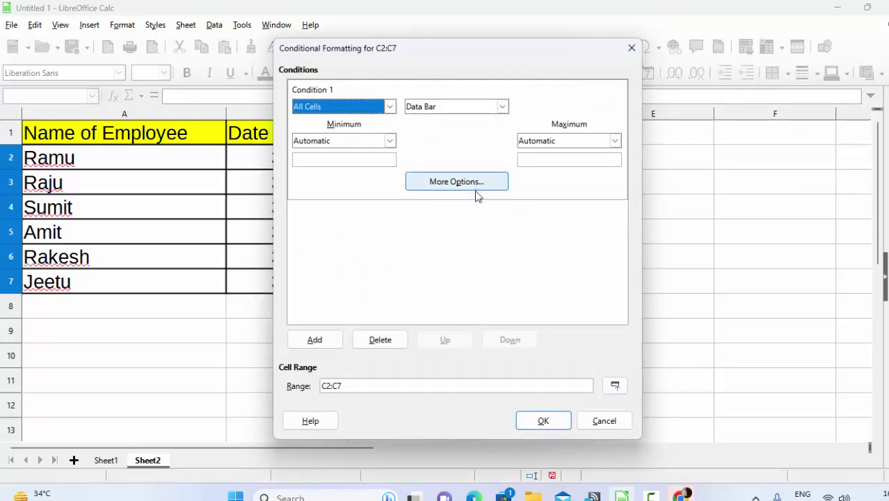
click(561, 428)
click(543, 317)
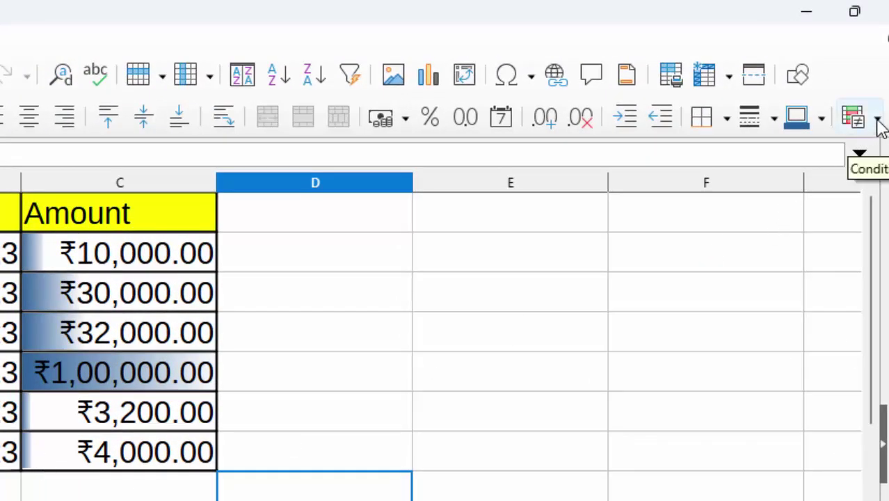
Restyle the C2:C7 data bars: Brick positive, Lime negative, bars only without numbers
click(878, 120)
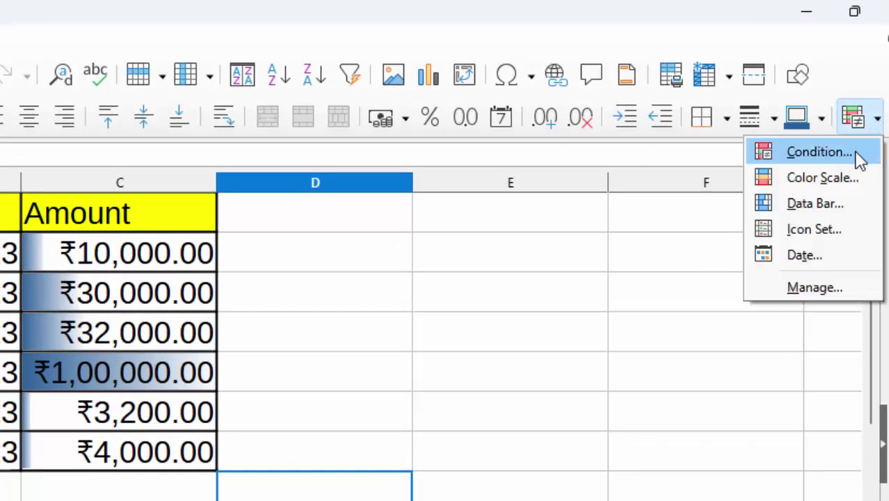
click(852, 205)
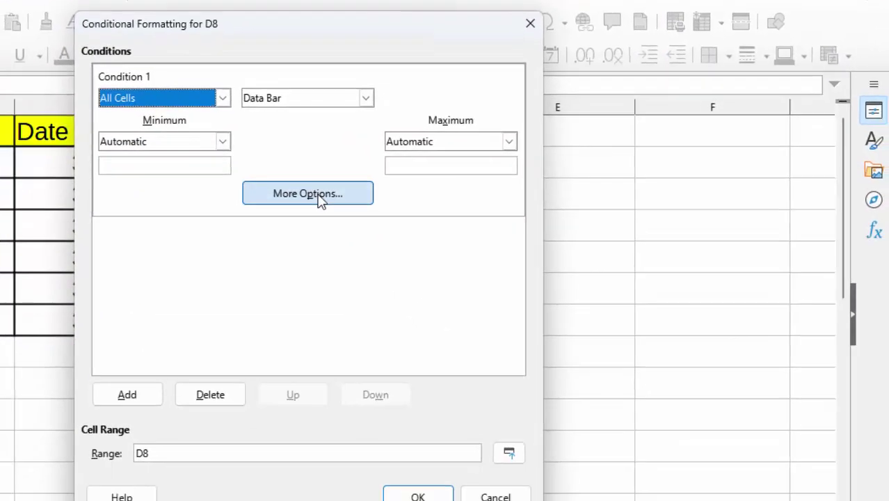
click(275, 234)
click(368, 188)
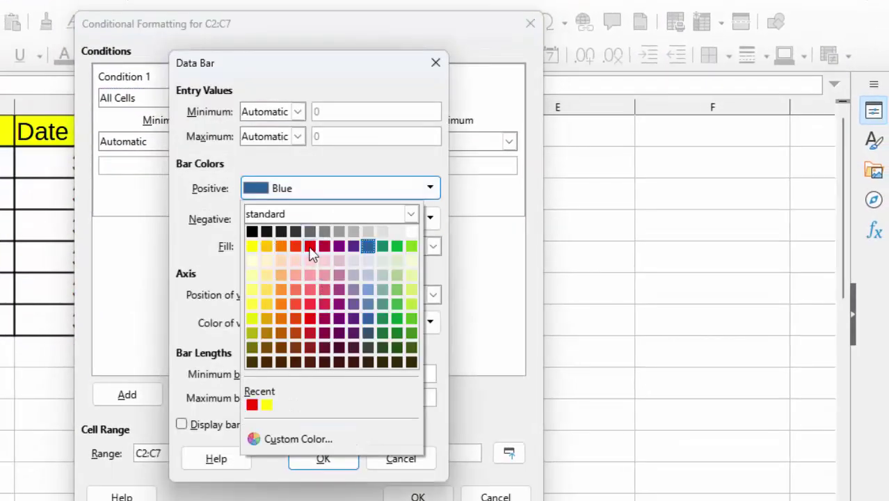
click(296, 247)
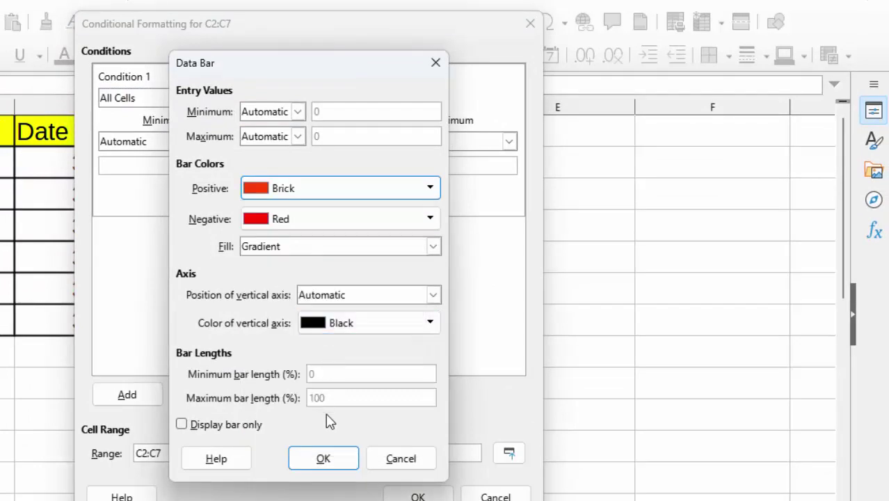
click(430, 221)
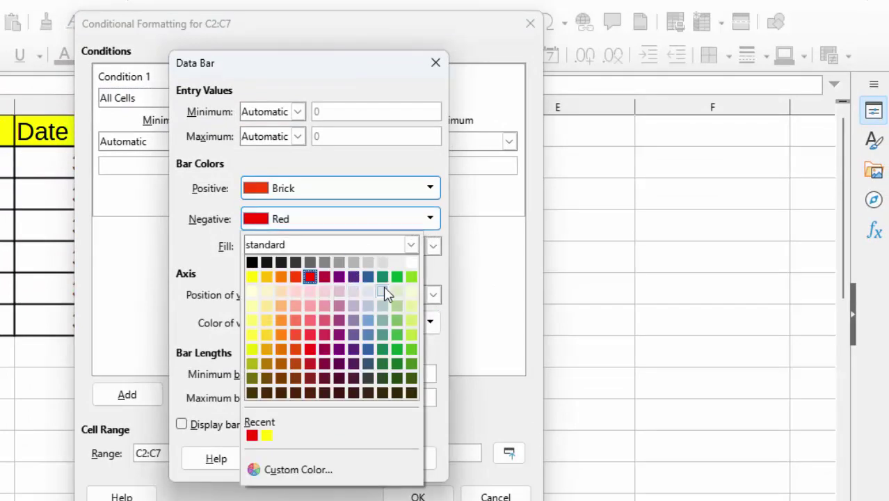
click(412, 277)
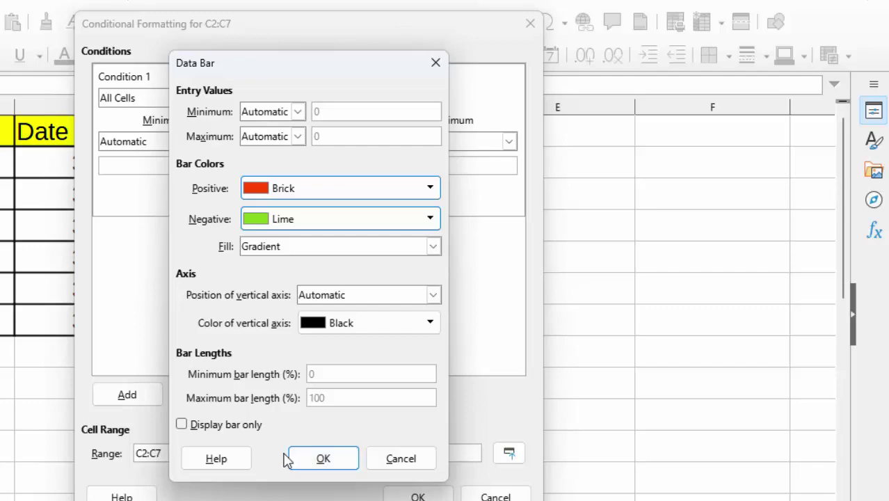
click(232, 425)
click(322, 459)
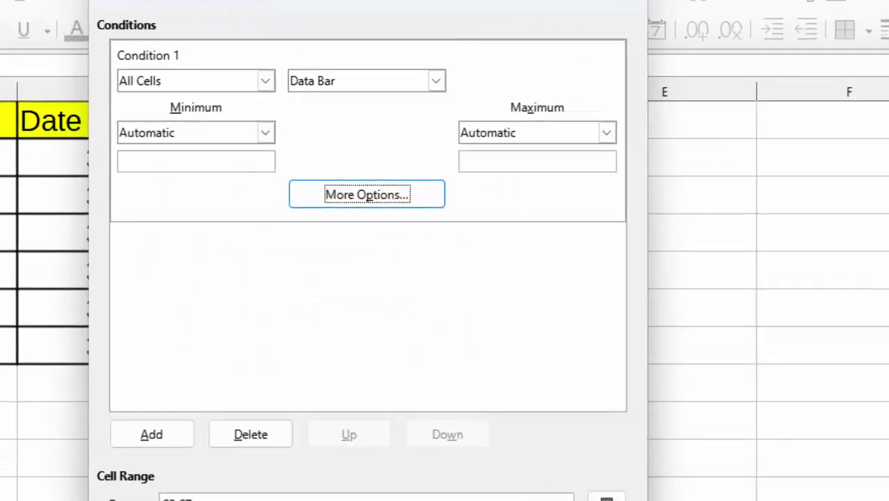
click(418, 495)
click(600, 441)
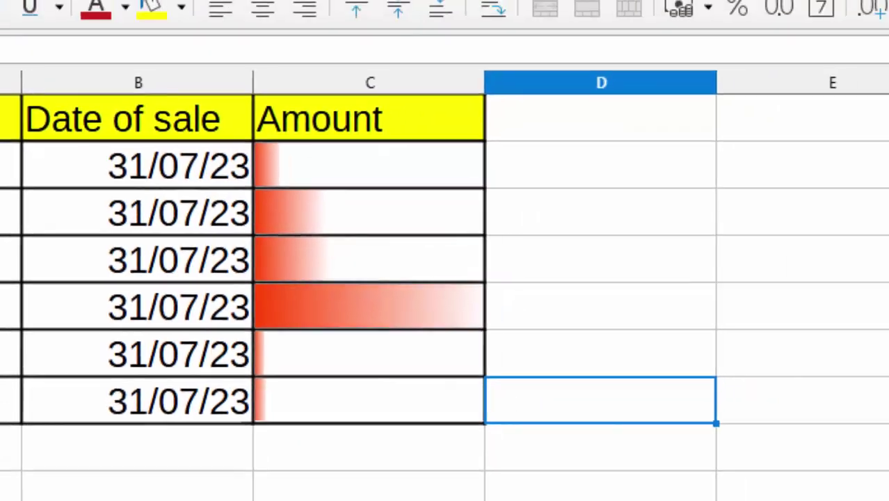
Start a new cell-value condition, then close it without changes
click(808, 123)
click(810, 164)
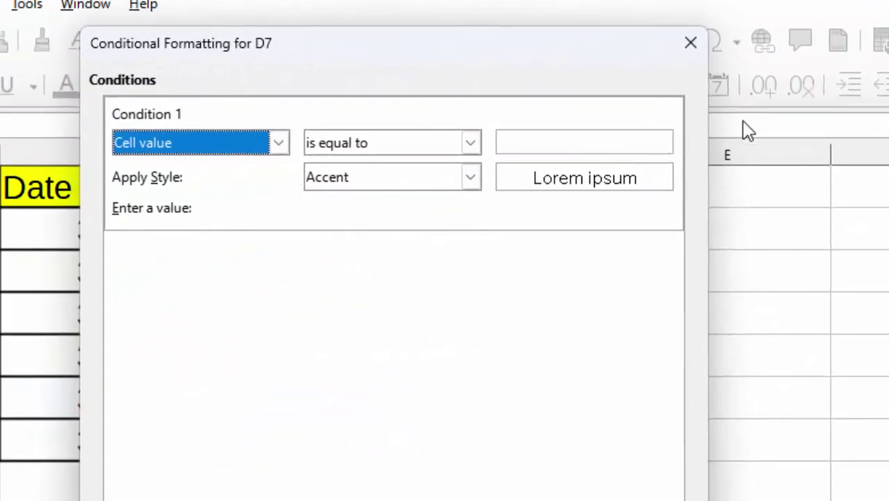
click(692, 46)
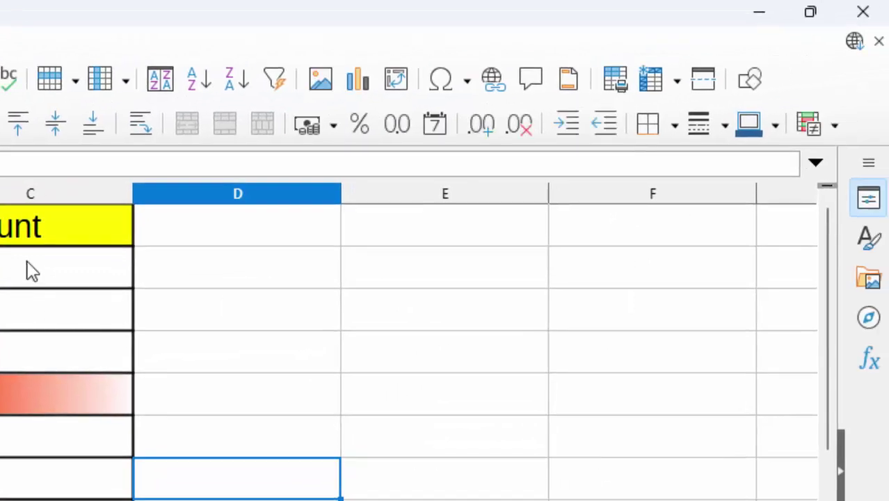
Edit the C2:C7 data bar rule to show the amounts alongside the brick gradient bars
drag(31, 271, 70, 477)
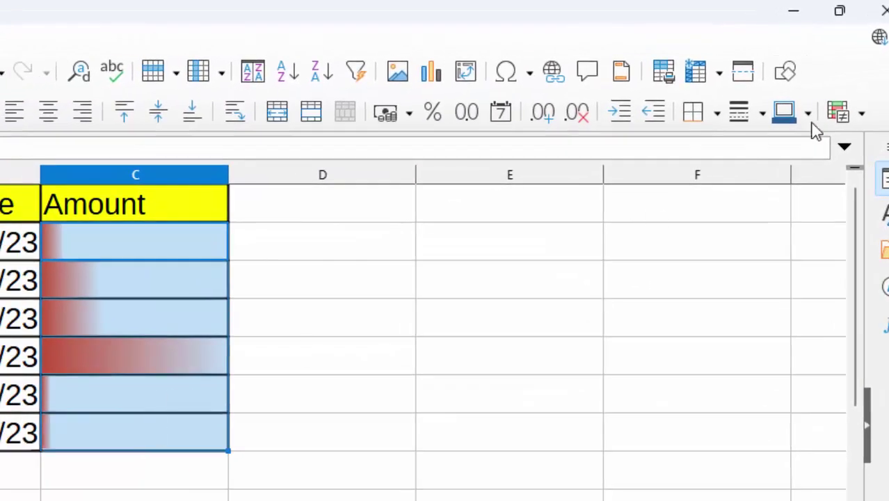
click(861, 113)
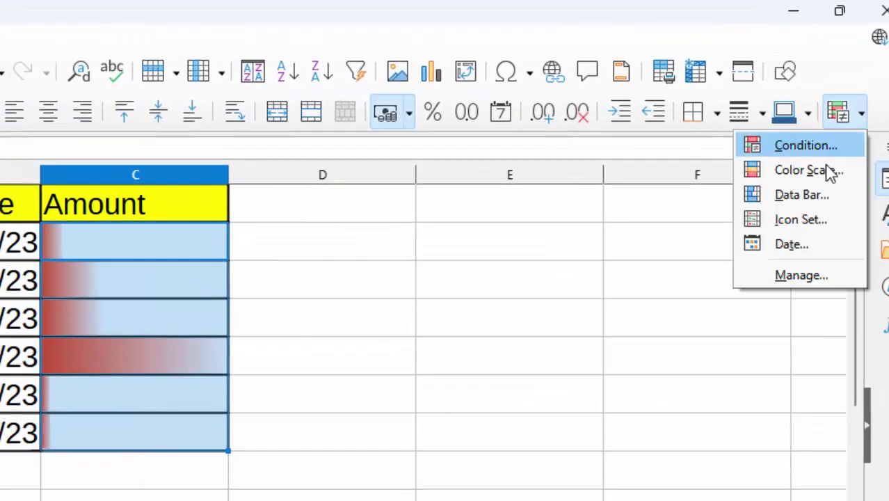
click(810, 220)
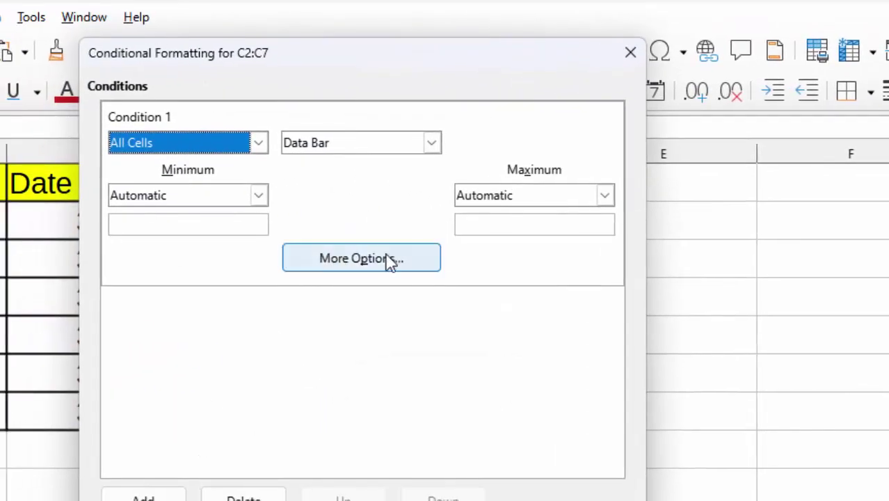
click(390, 261)
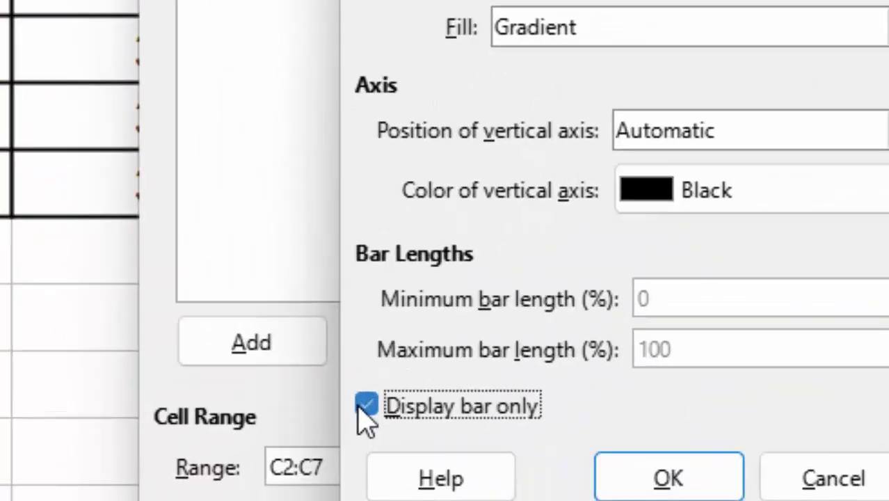
click(366, 406)
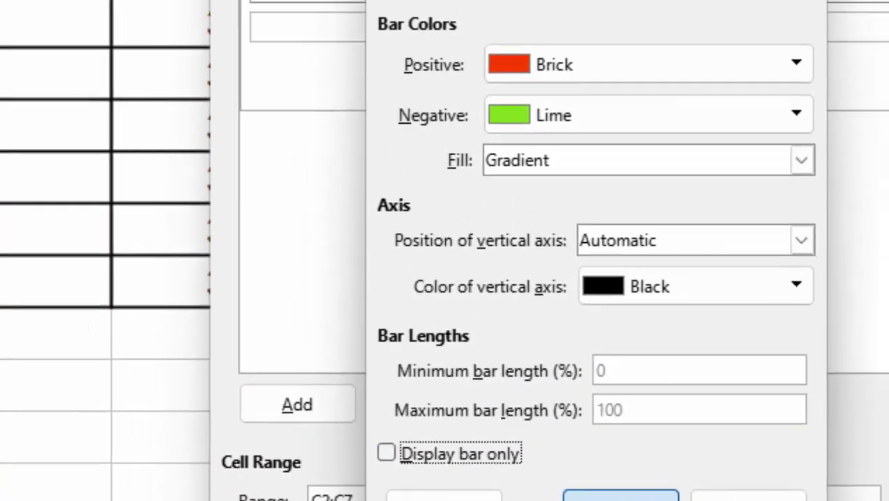
click(721, 494)
key(Return)
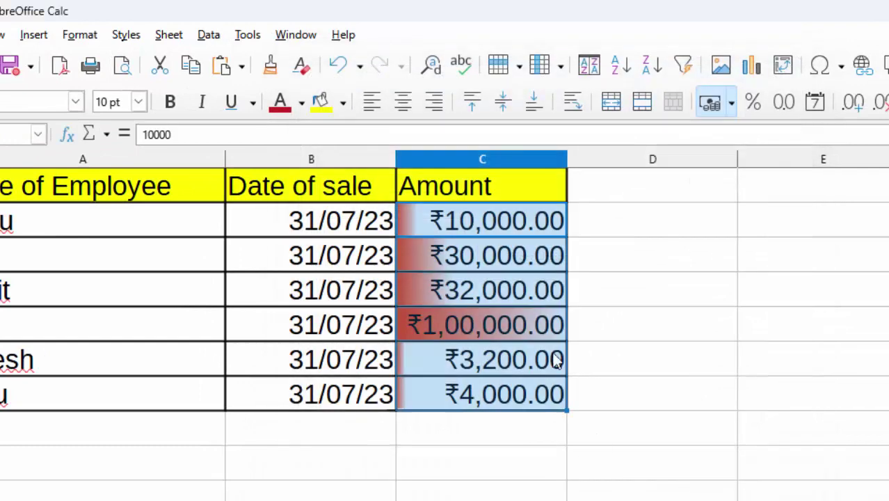
click(542, 446)
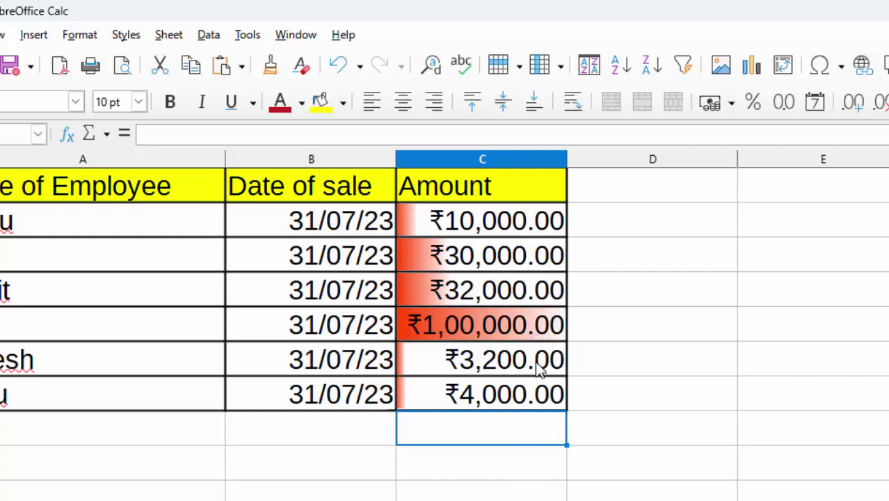
Replace C2's ₹10,000.00 with 16000, keeping the cell's formatting
click(503, 224)
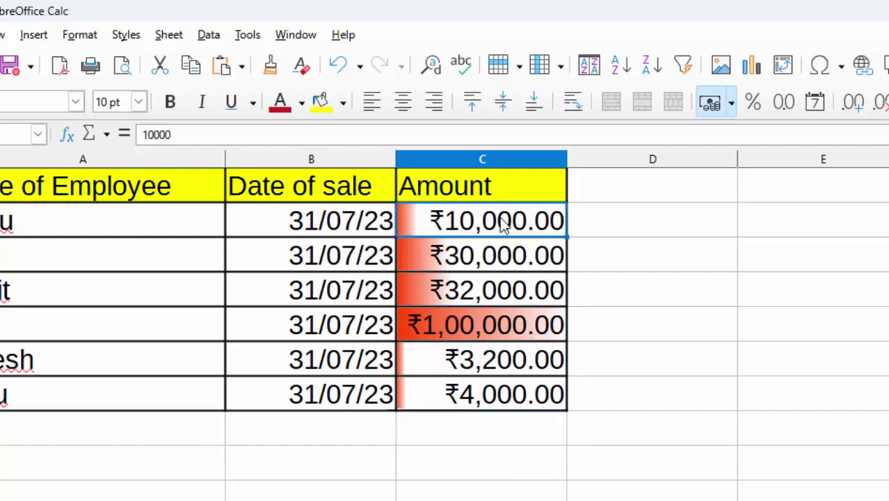
key(BackSpace)
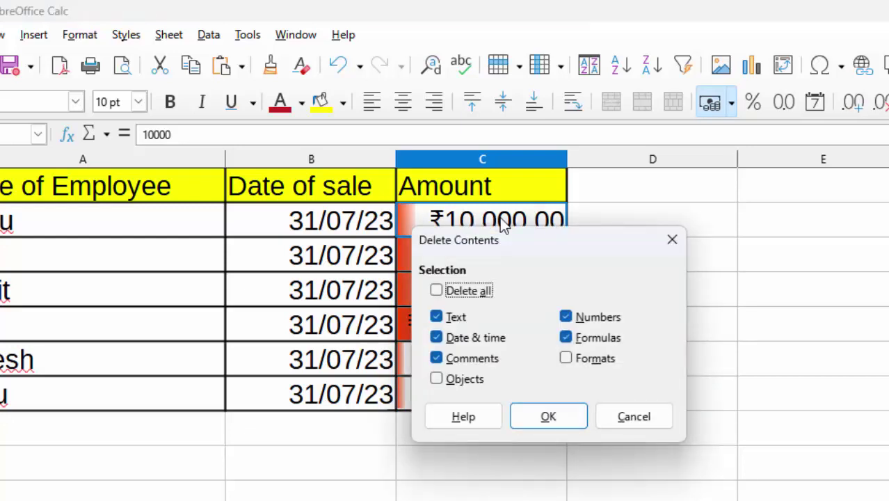
click(572, 416)
text(1)
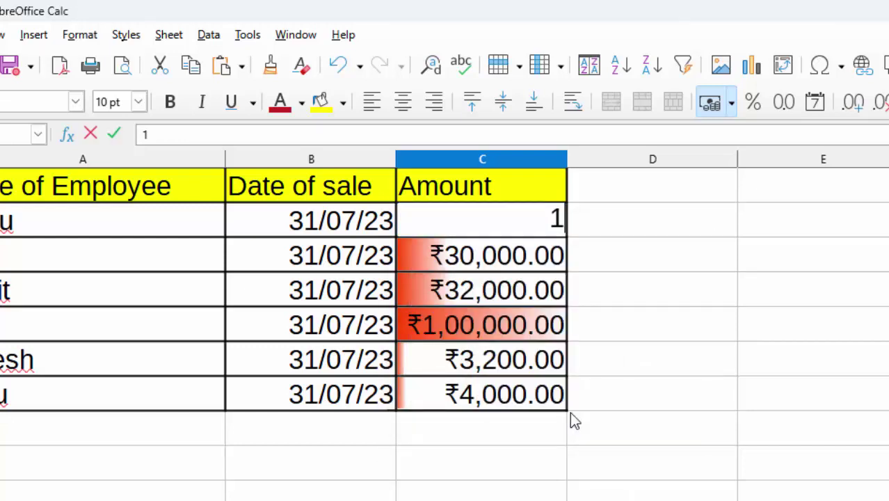
text(6,00)
text(000)
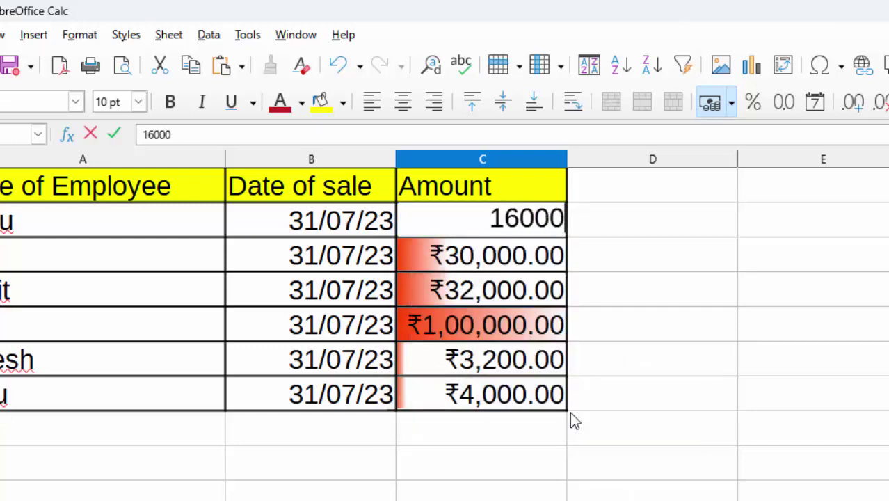
key(Return)
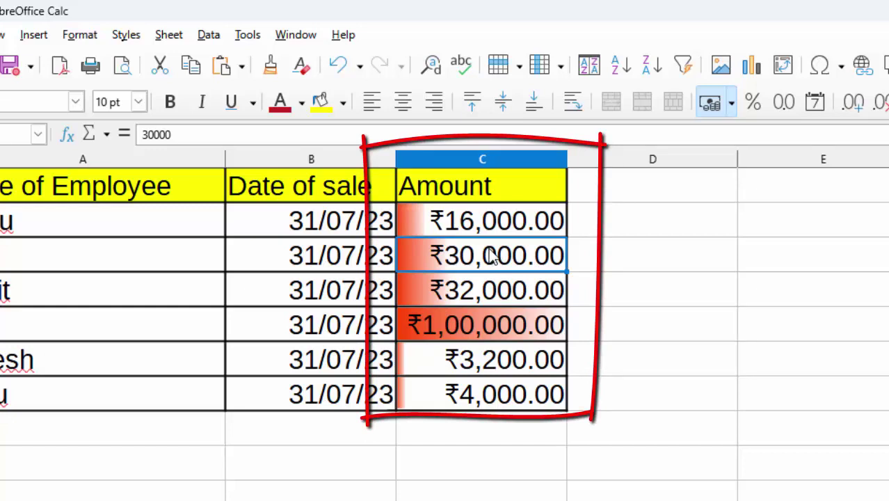
Change C3 from ₹30,000.00 to 50000, keeping its formatting
key(BackSpace)
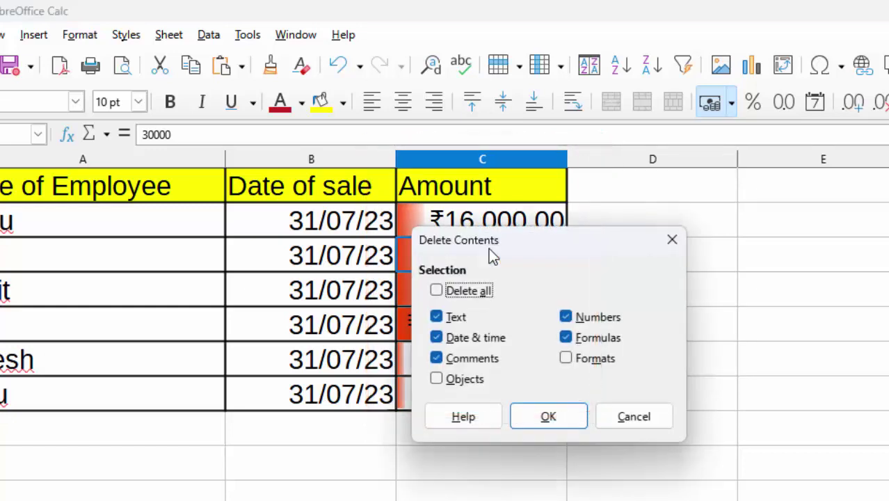
click(572, 418)
text(50000)
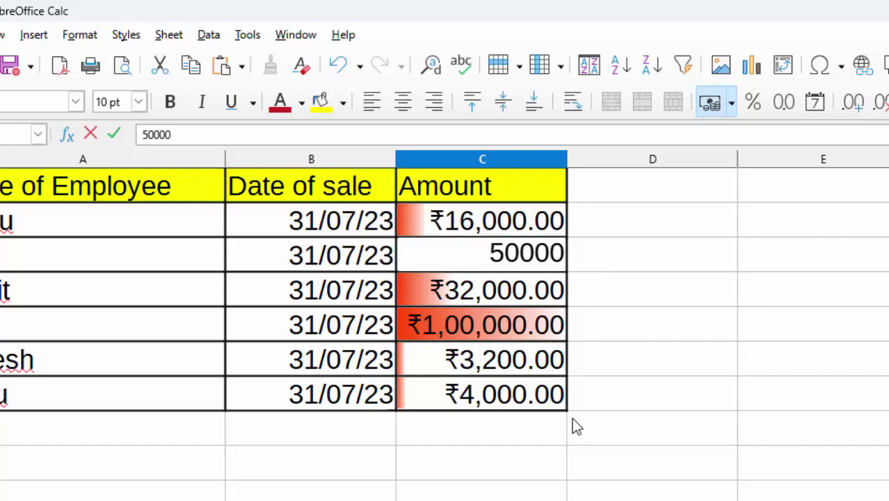
key(Return)
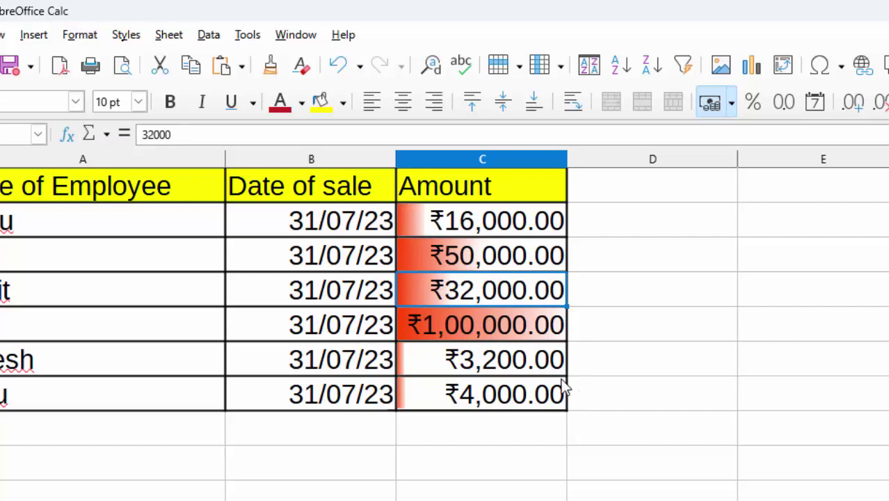
Change C6 from ₹3,200.00 to 32000, keeping its formatting
click(494, 359)
key(BackSpace)
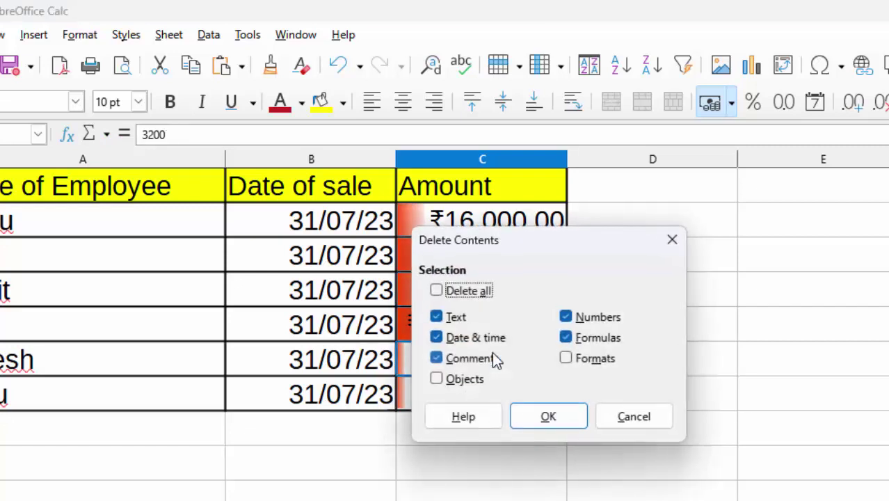
key(Return)
text(3)
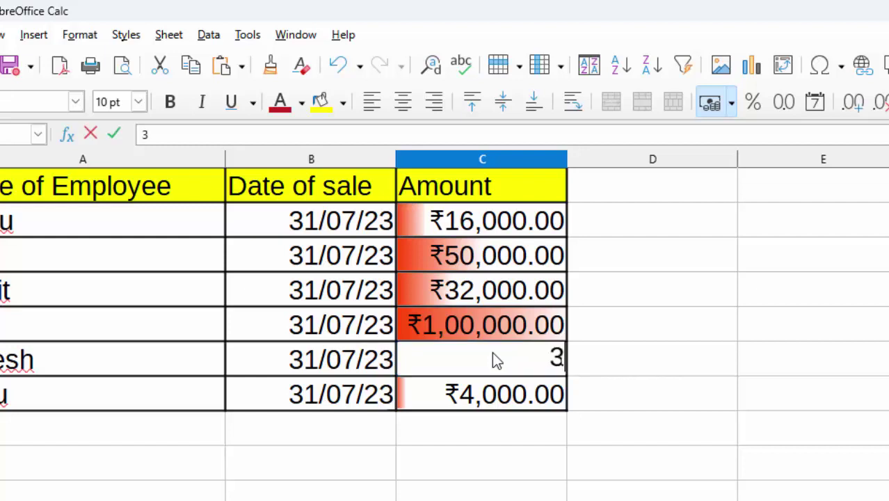
text(200)
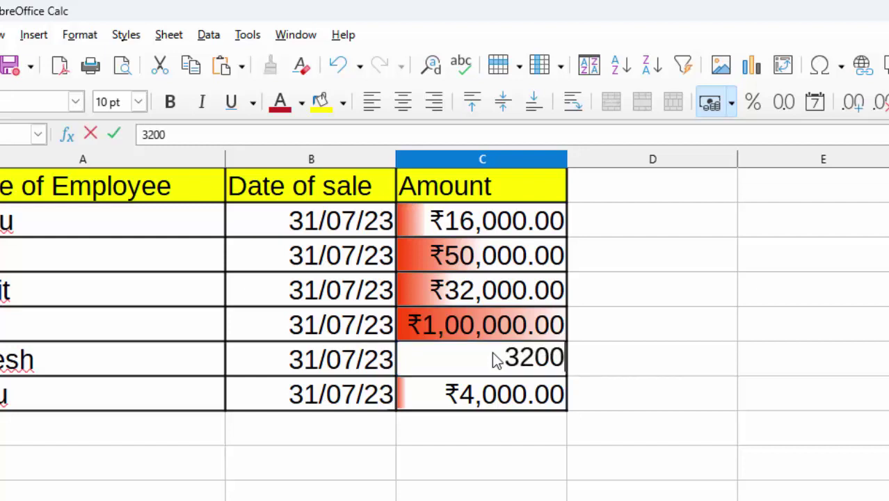
text(0)
key(Return)
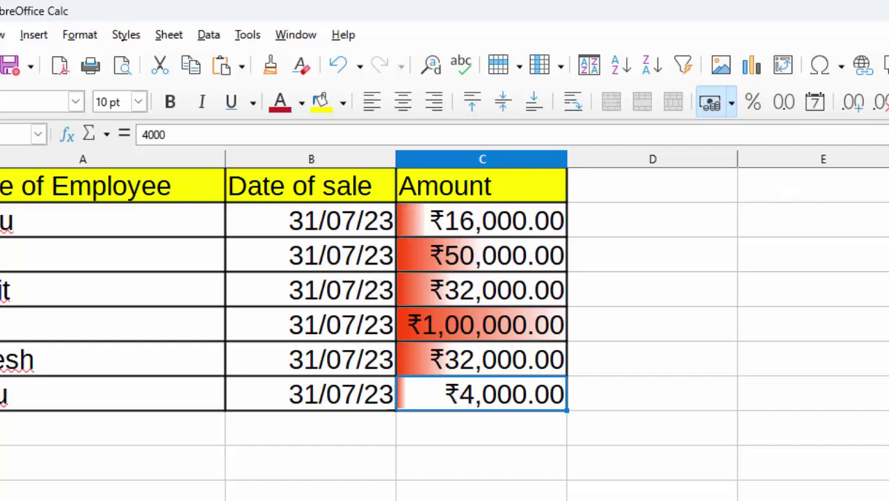
Recolour the existing C2:C7 data bars to Lime for positive and Gold for negative values
click(844, 102)
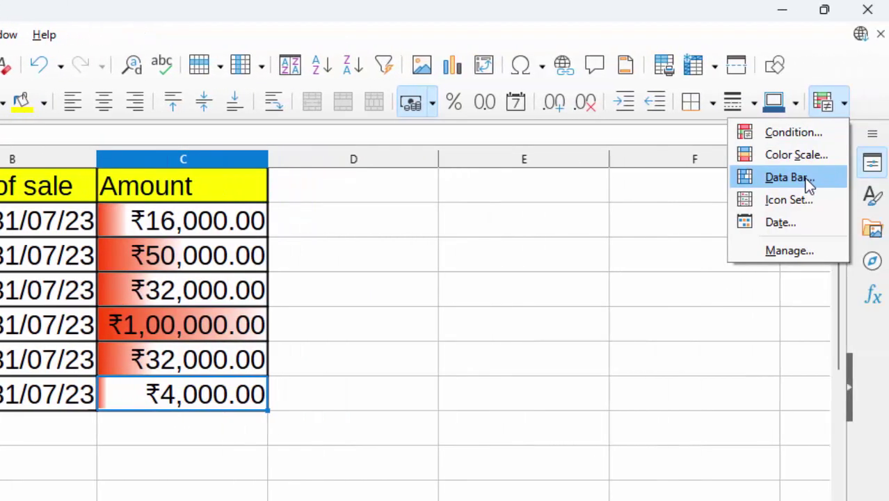
click(806, 199)
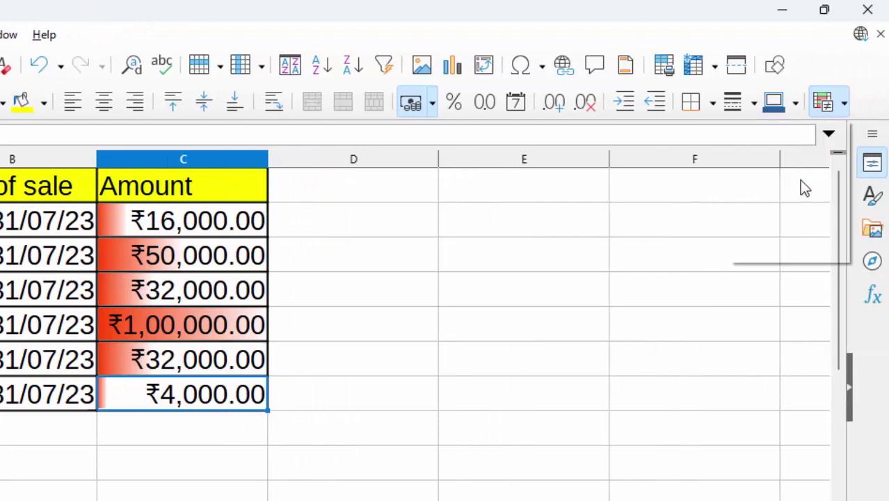
click(327, 393)
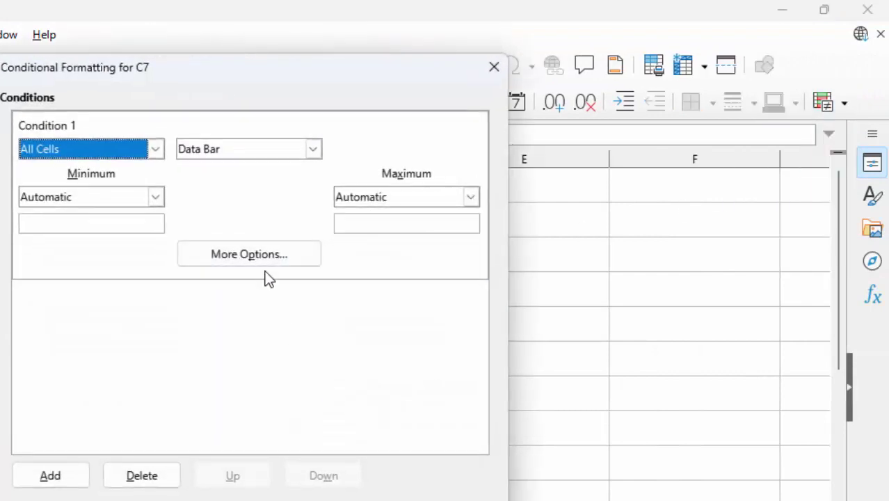
click(287, 254)
click(358, 254)
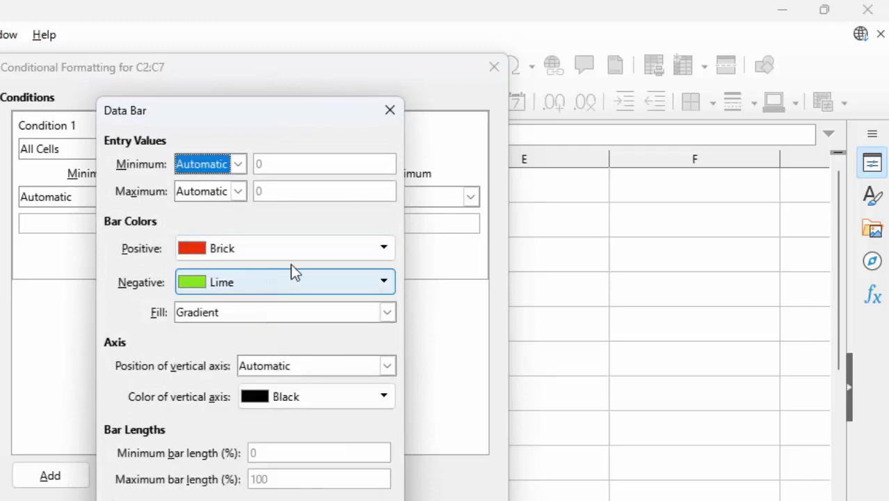
click(352, 252)
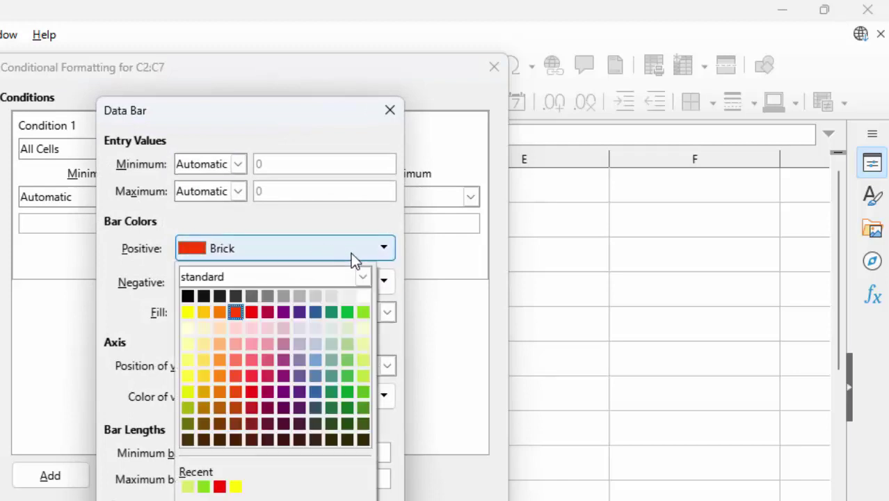
click(362, 315)
click(363, 292)
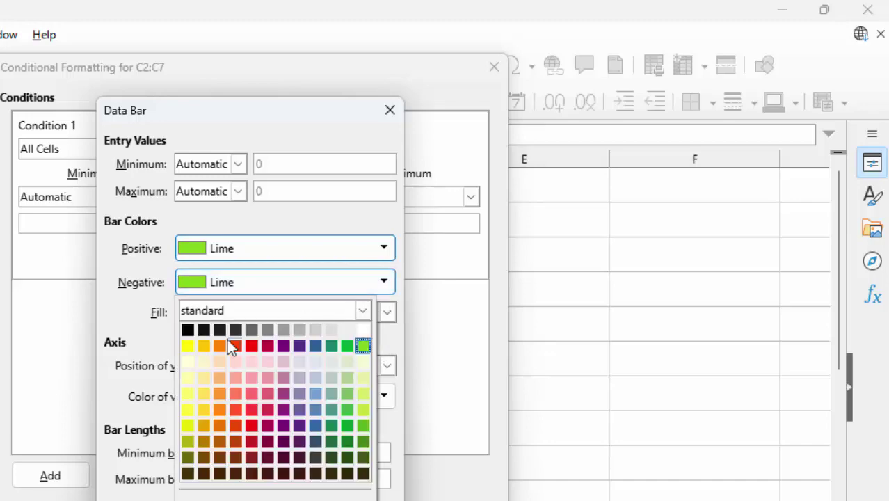
click(199, 347)
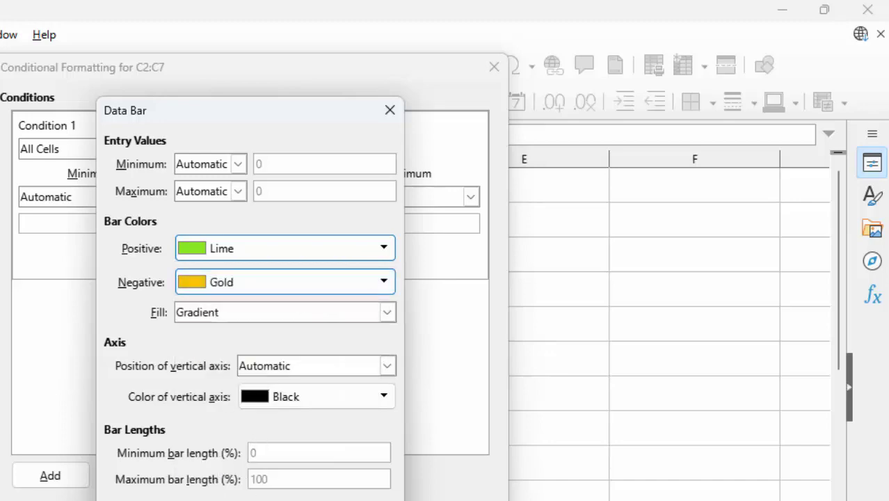
key(Return)
key(Return)
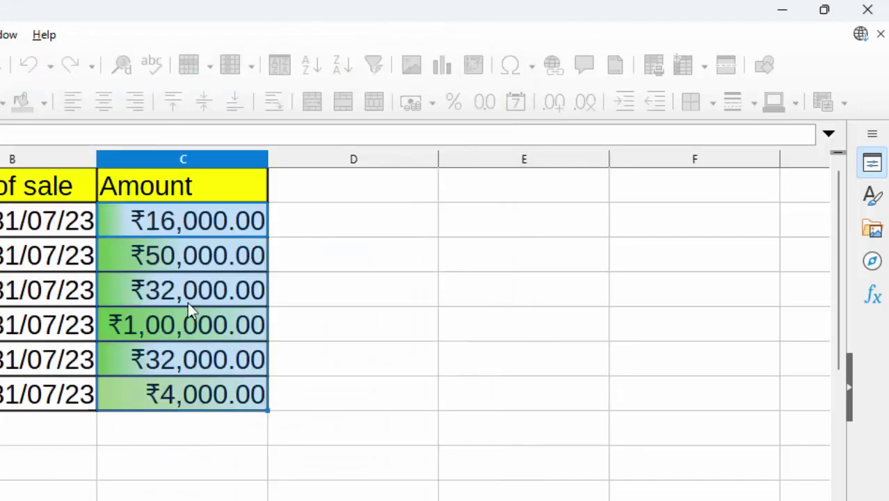
Apply the green data bars, then change C7 from ₹4,000.00 to 100
click(335, 446)
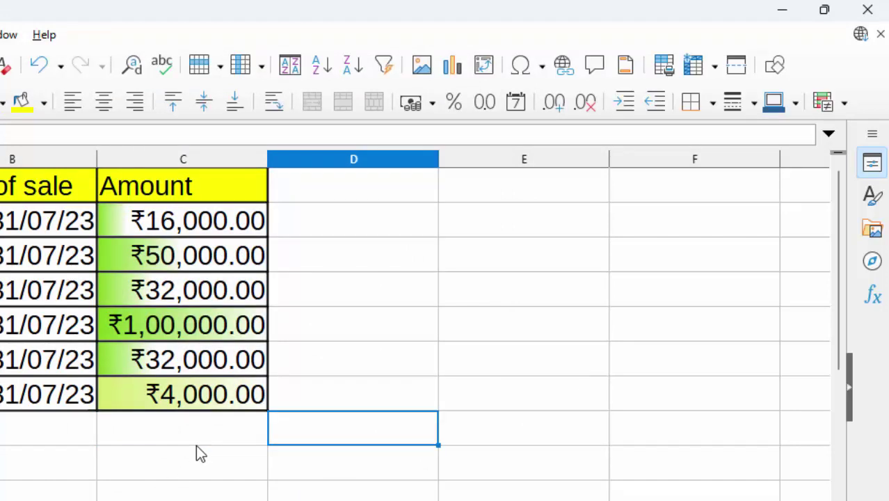
click(199, 402)
text(100)
key(Return)
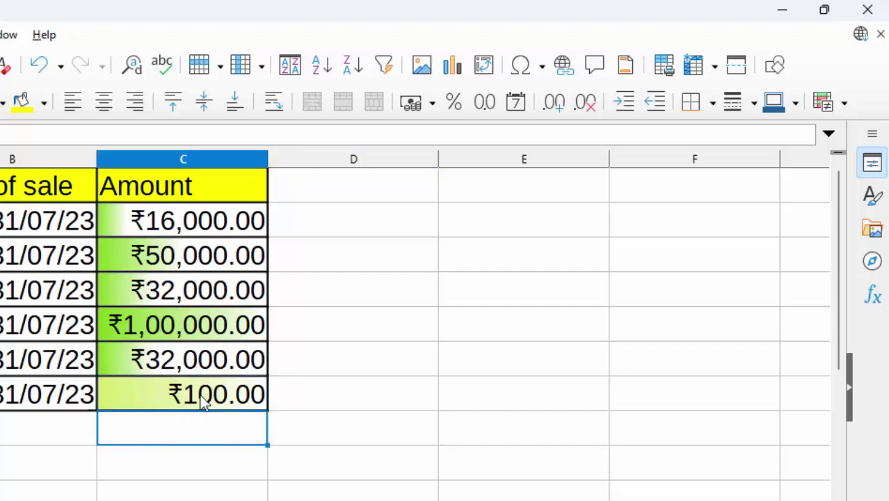